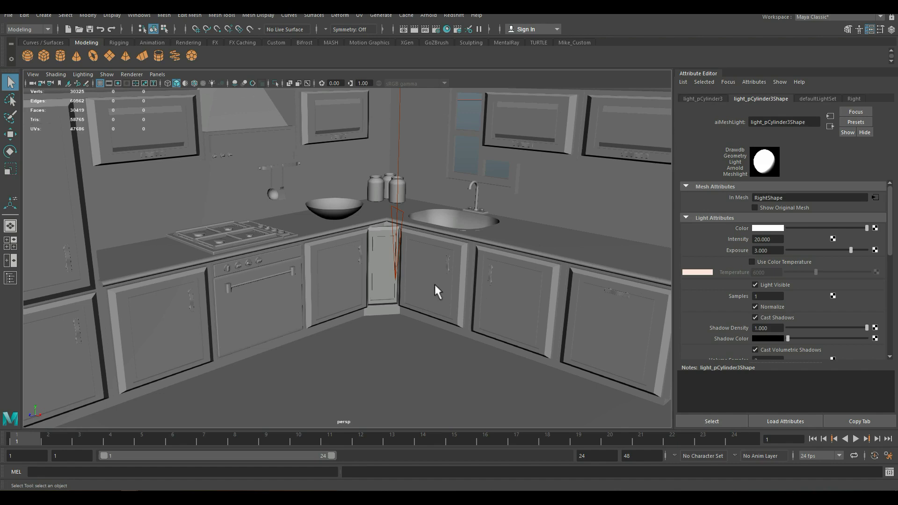
scroll(439, 304, "down", 10)
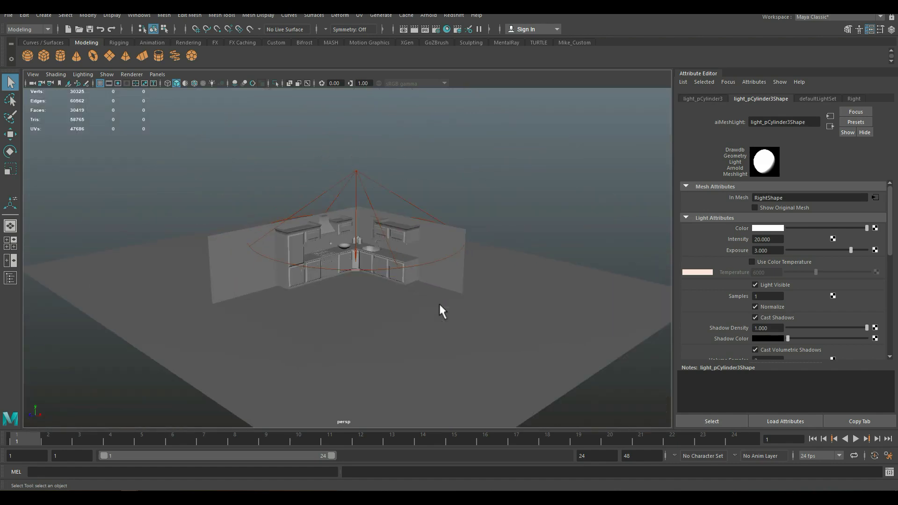
scroll(444, 309, "up", 3)
left_click_drag(443, 310, 427, 355, "alt")
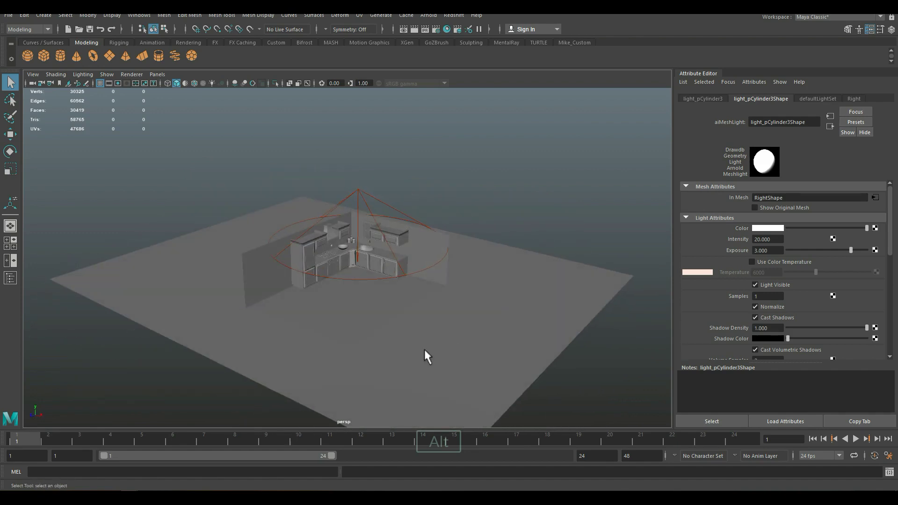
- Open the Outliner, move it beside the viewport, and select the Mesh_Lights group
left_click(10, 278)
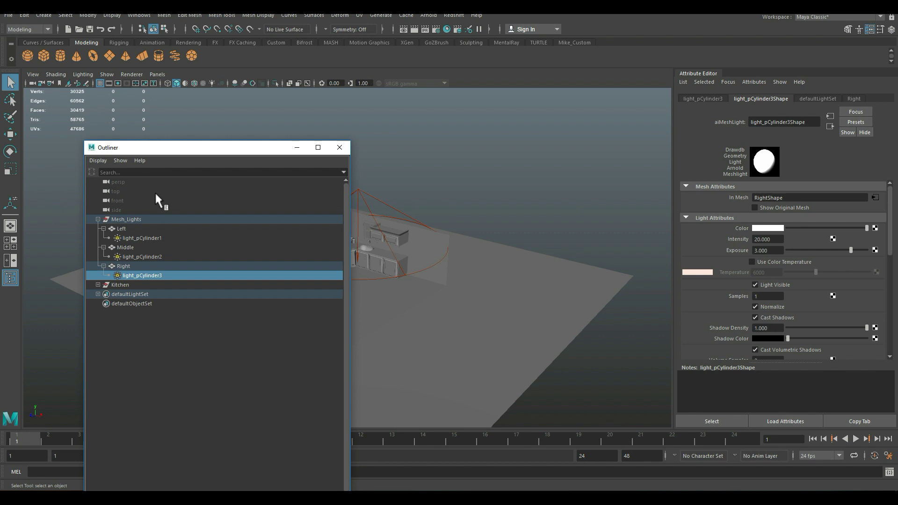
left_click_drag(170, 150, 521, 84)
left_click(176, 187)
- Frame the Kitchen group in the viewport, then reselect Mesh_Lights
right_click_drag(350, 289, 362, 276, "alt")
middle_click_drag(362, 276, 151, 281, "alt")
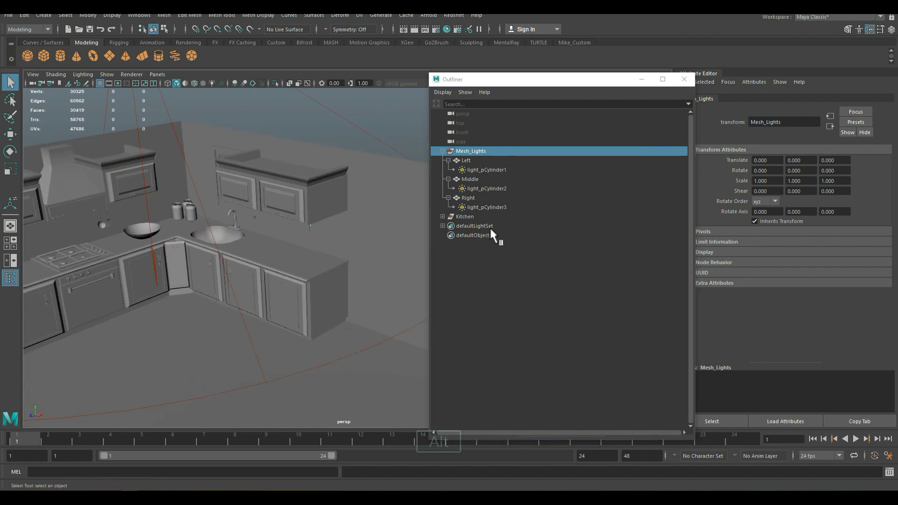
left_click(466, 216)
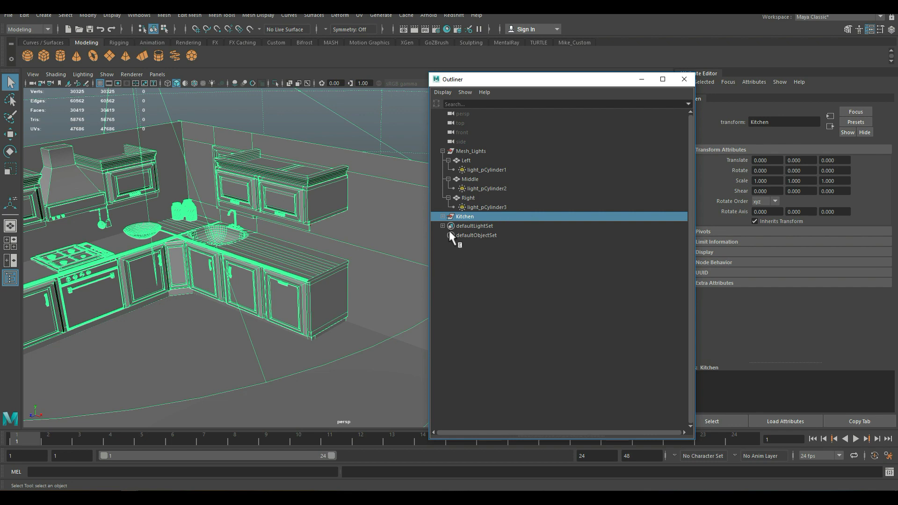
key("f")
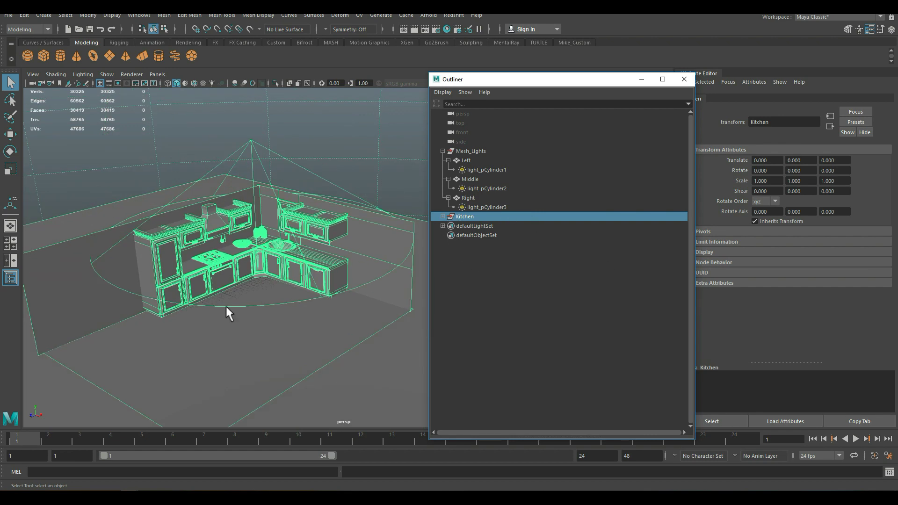
left_click(471, 151)
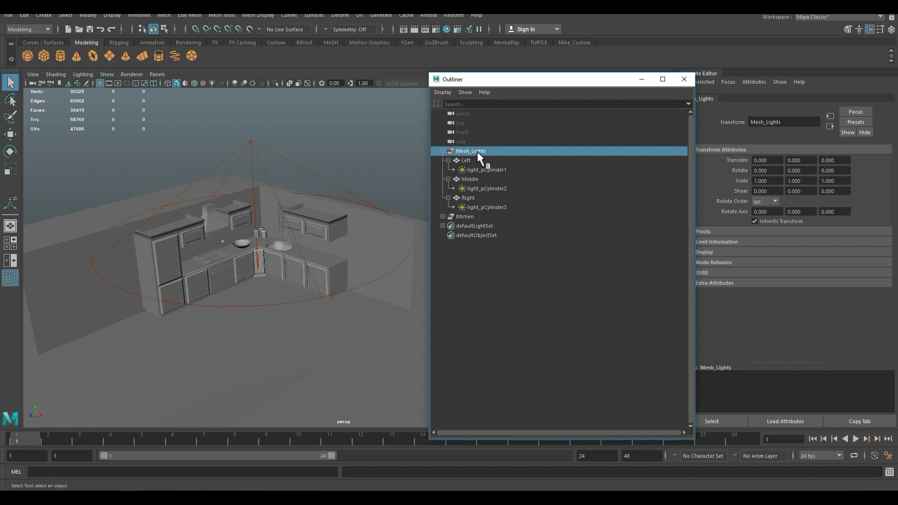
- Switch to the close-up kitchen bookmark and start an Arnold IPR render
left_click(32, 75)
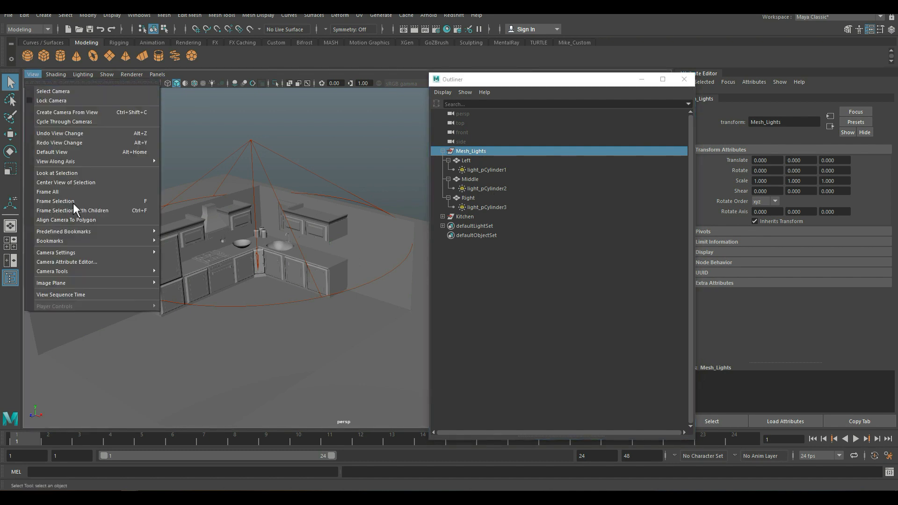
mouse_move(97, 239)
left_click(183, 241)
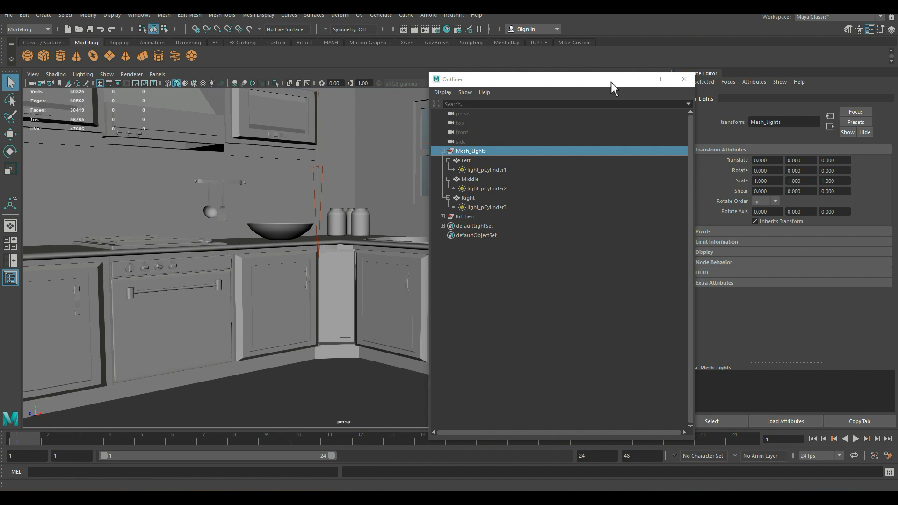
left_click(642, 80)
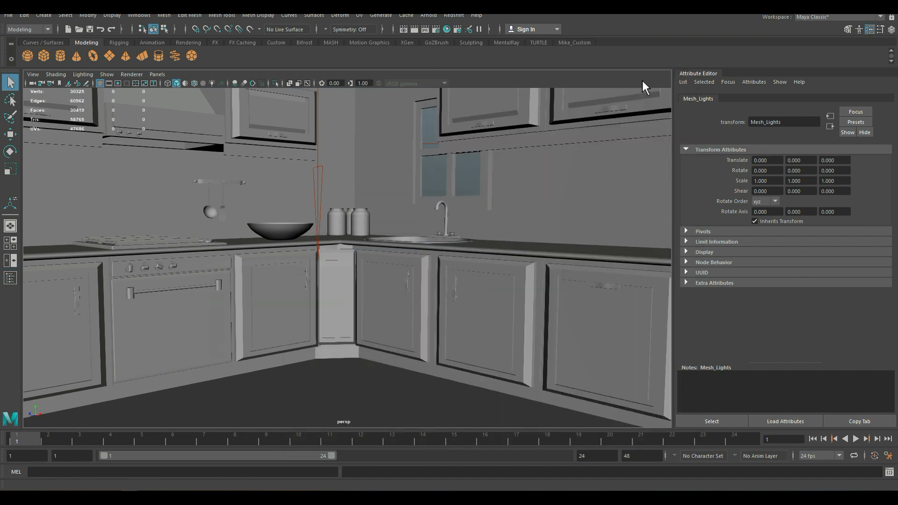
left_click(425, 29)
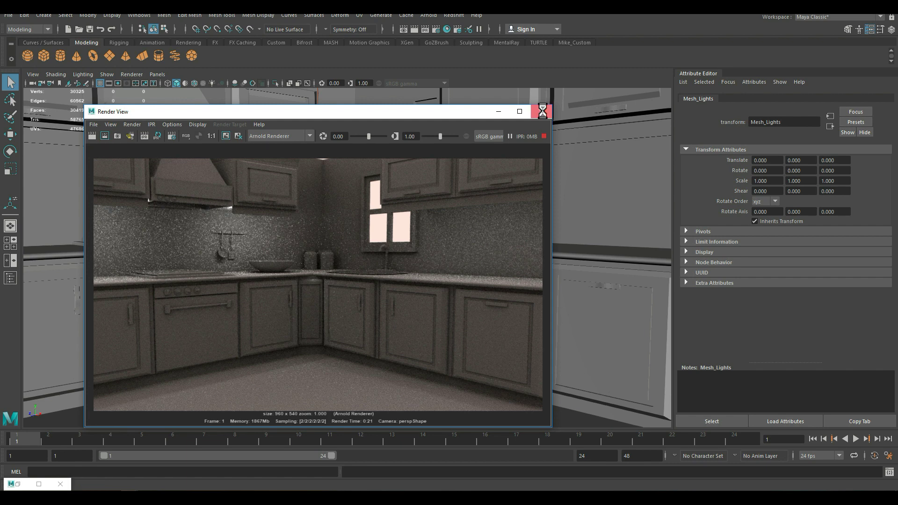
- Close the Render View window
left_click(541, 111)
scroll(334, 267, "down", 5)
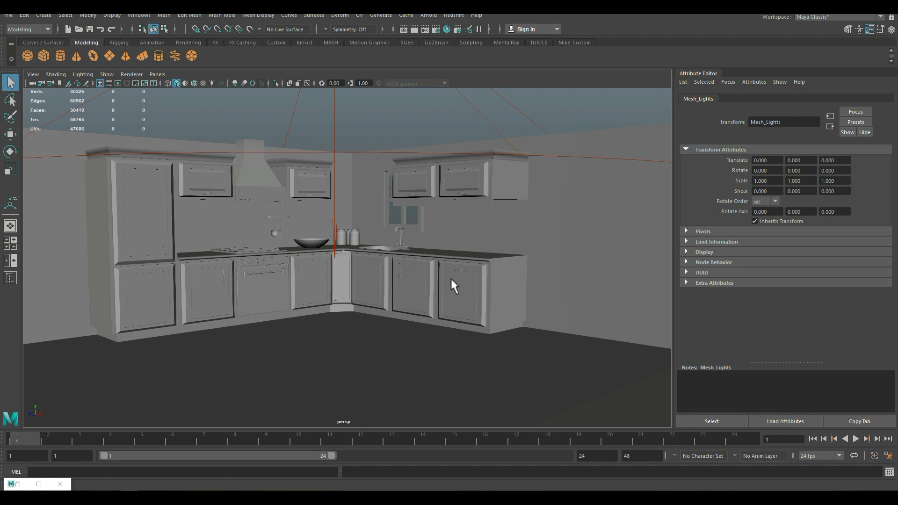
scroll(451, 279, "up", 4)
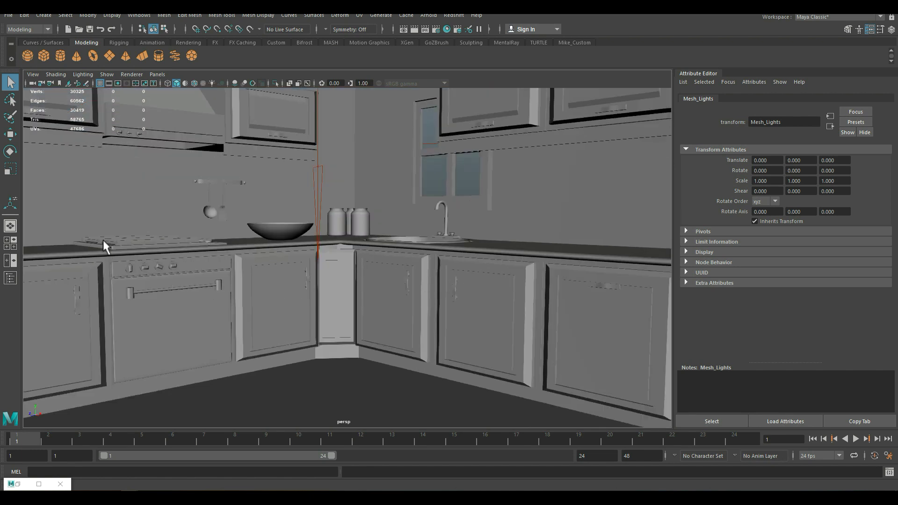
- Create a polygon sphere and move it just above the right counter near the sink
left_click(27, 56)
scroll(226, 349, "down", 4)
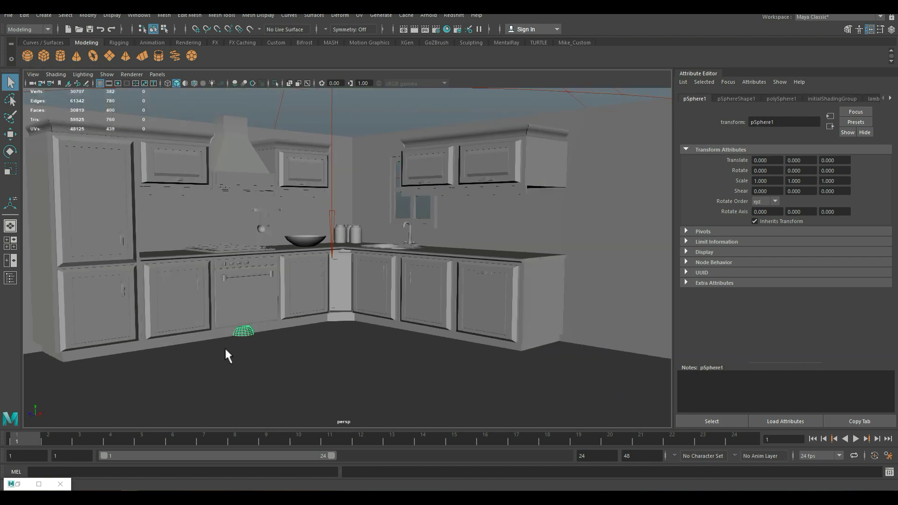
key("w")
left_click_drag(245, 289, 237, 184)
left_click_drag(267, 304, 283, 327, "alt")
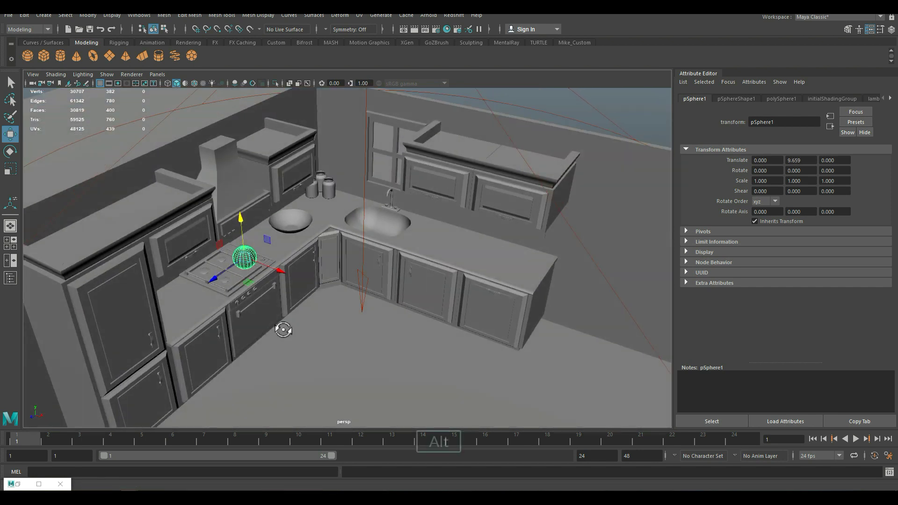
left_click_drag(283, 282, 428, 347)
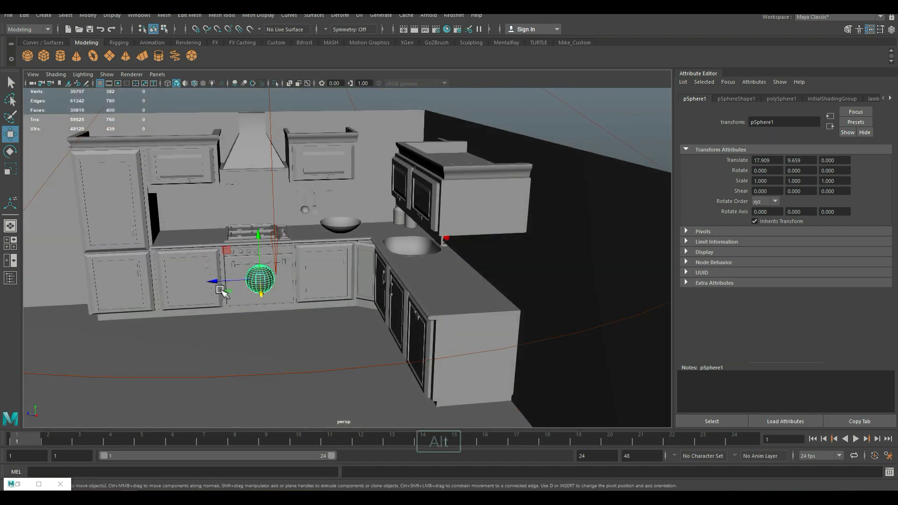
left_click_drag(214, 282, 449, 299)
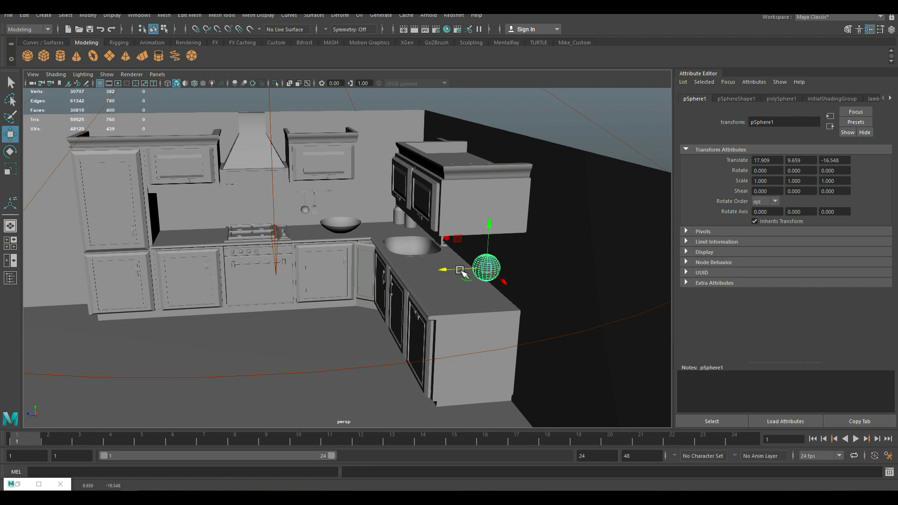
mouse_move(489, 227)
left_mouse_down()
mouse_move(491, 248)
mouse_move(492, 238)
left_mouse_up()
key("f")
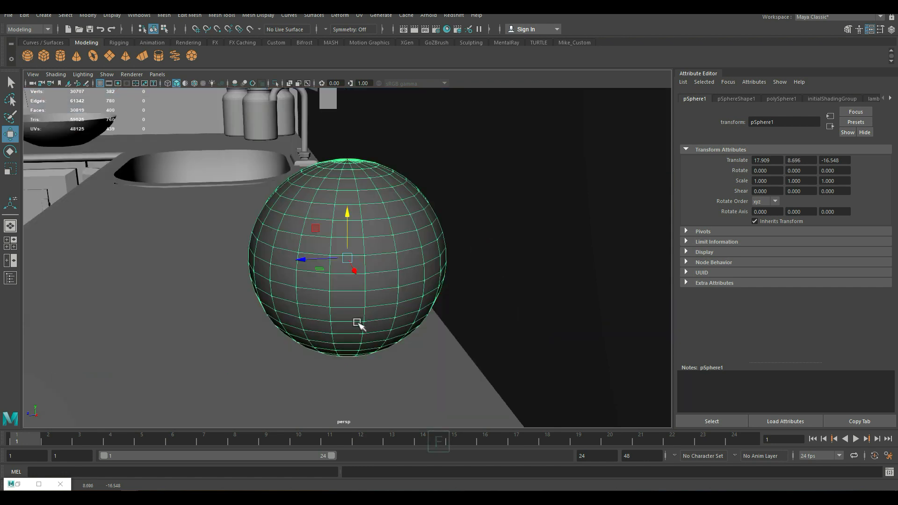
left_click_drag(367, 346, 425, 367, "alt")
scroll(453, 349, "down", 5)
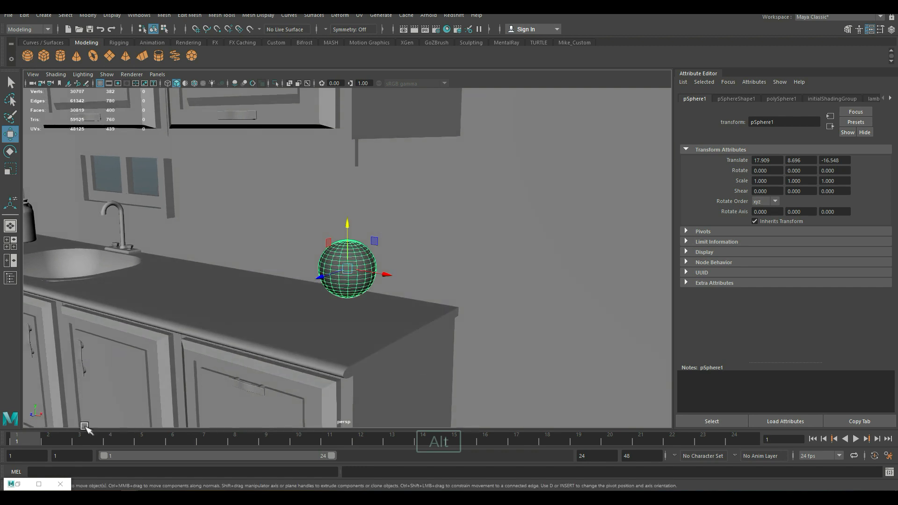
- Convert pSphere1 into an Arnold mesh light, light_pSphere1, from the Arnold menu
left_click(61, 485)
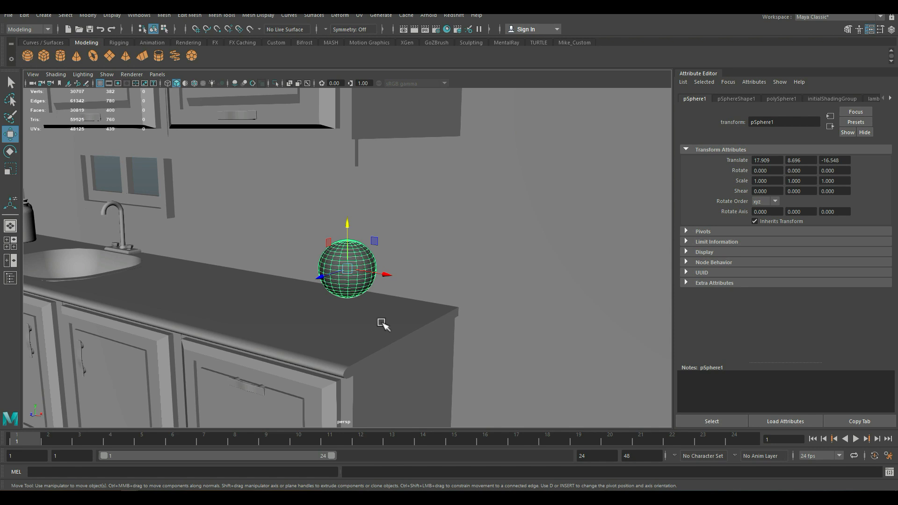
left_click(428, 15)
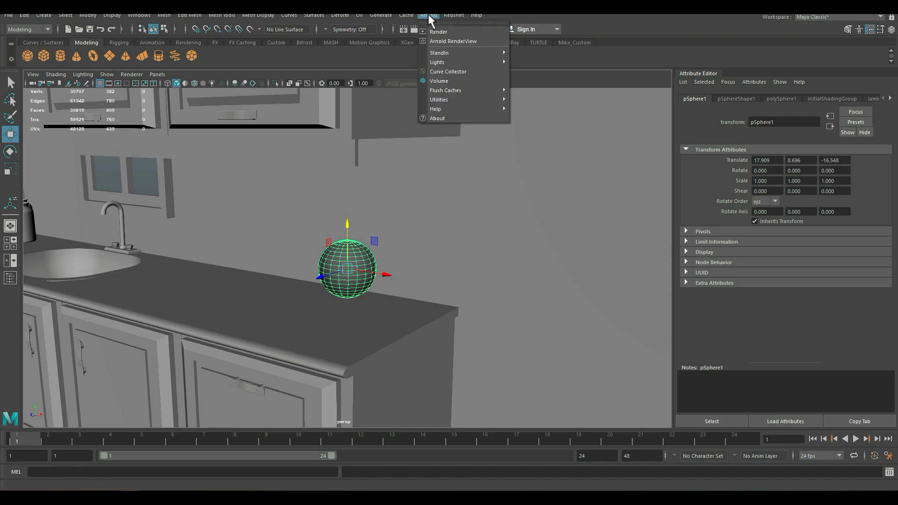
left_click(428, 15)
mouse_move(468, 62)
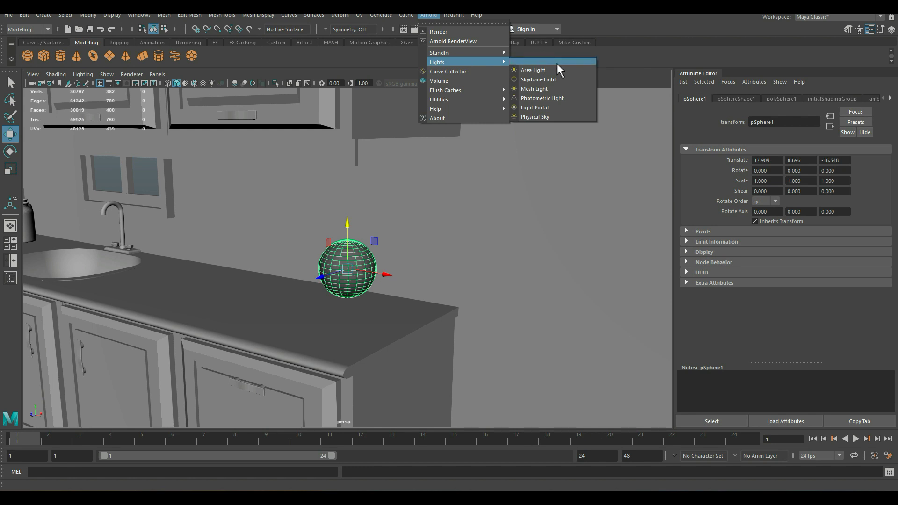
left_click(546, 88)
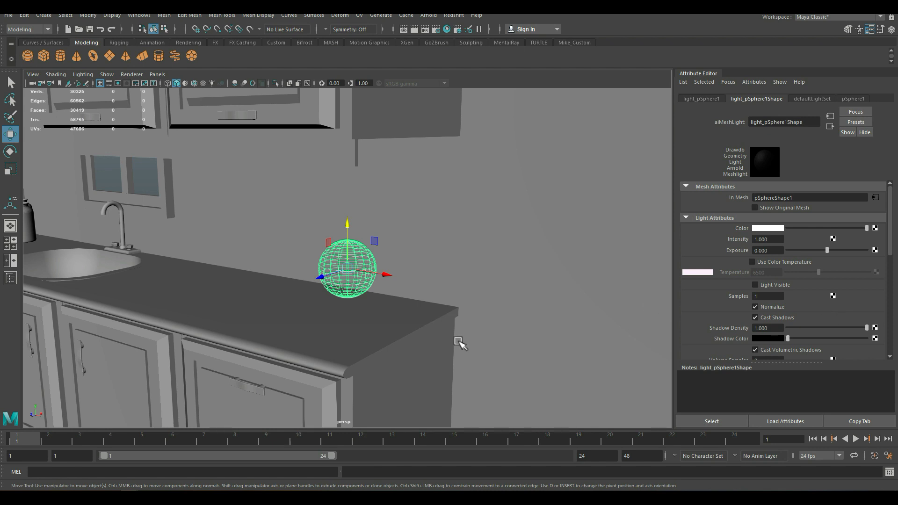
- Run an IPR render, then dolly in on the sphere light and re-render the close-up
left_click(426, 30)
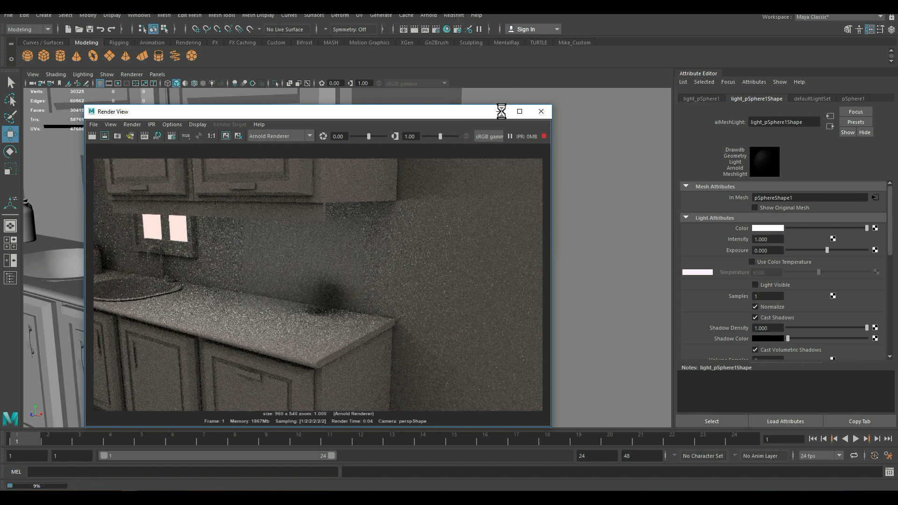
left_click(541, 112)
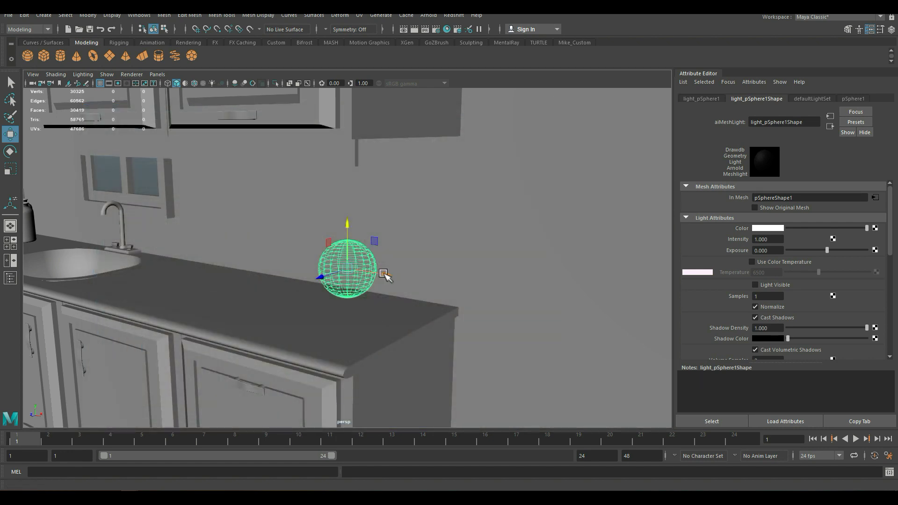
scroll(384, 275, "up", 4)
scroll(384, 275, "up", 2)
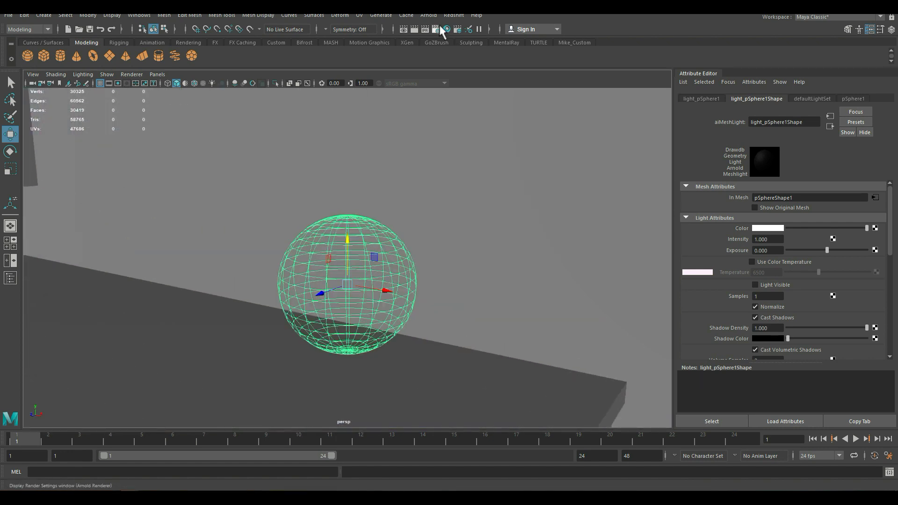
left_click(423, 30)
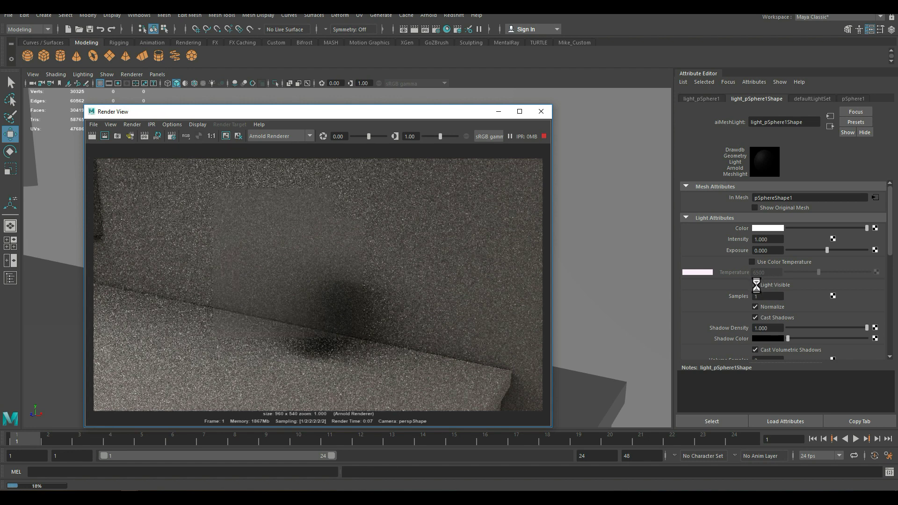
- Enable Light Visible on the sphere mesh light
left_click(788, 286)
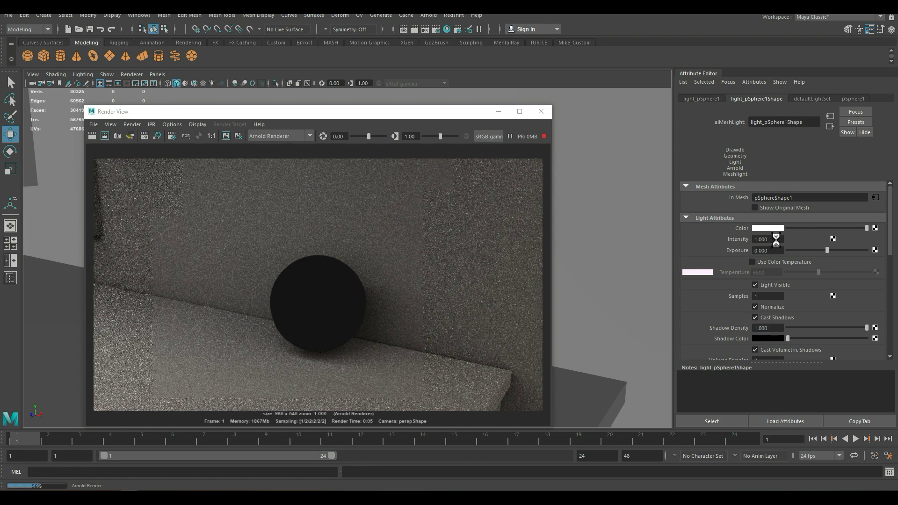
- Set the sphere light's intensity to 10 and select its Exposure value for editing
left_click(770, 239)
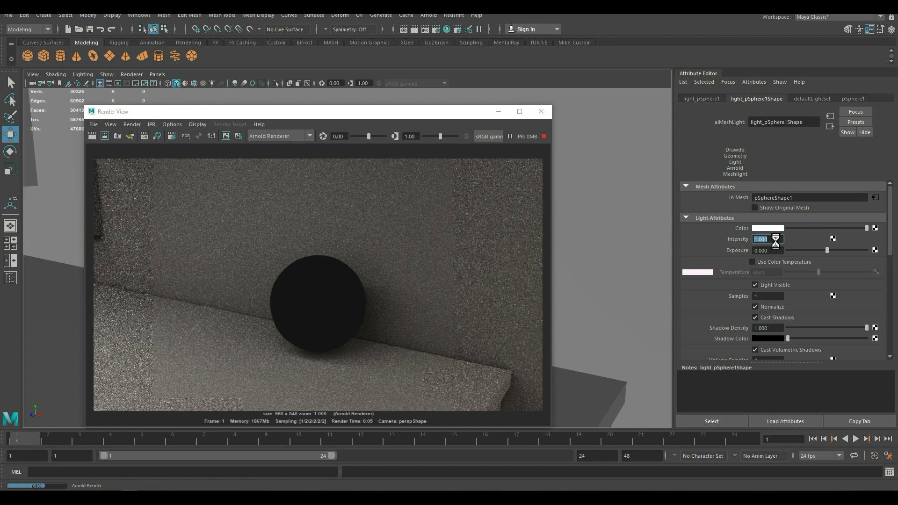
key("KP_0")
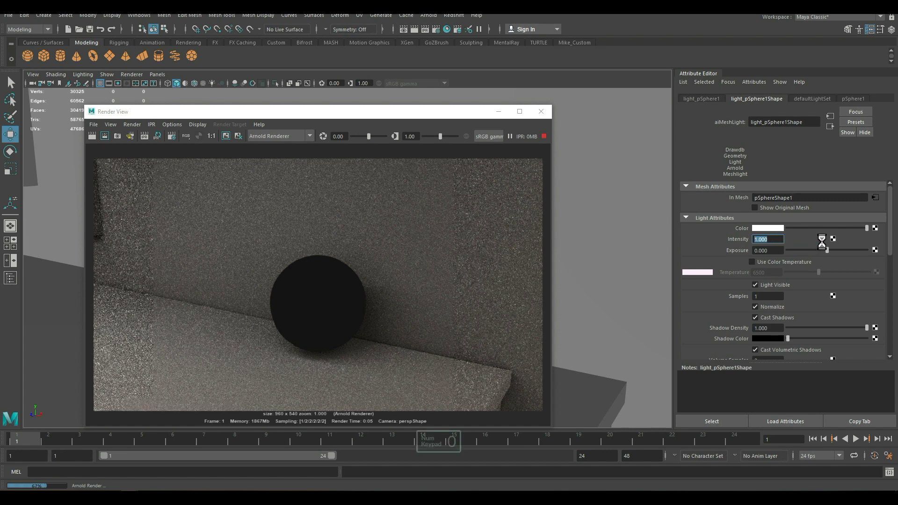
type("10")
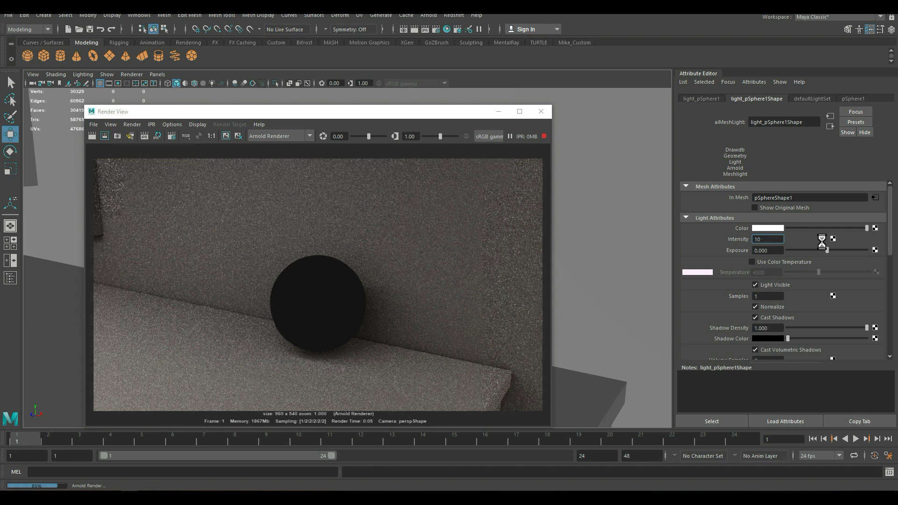
key("Return")
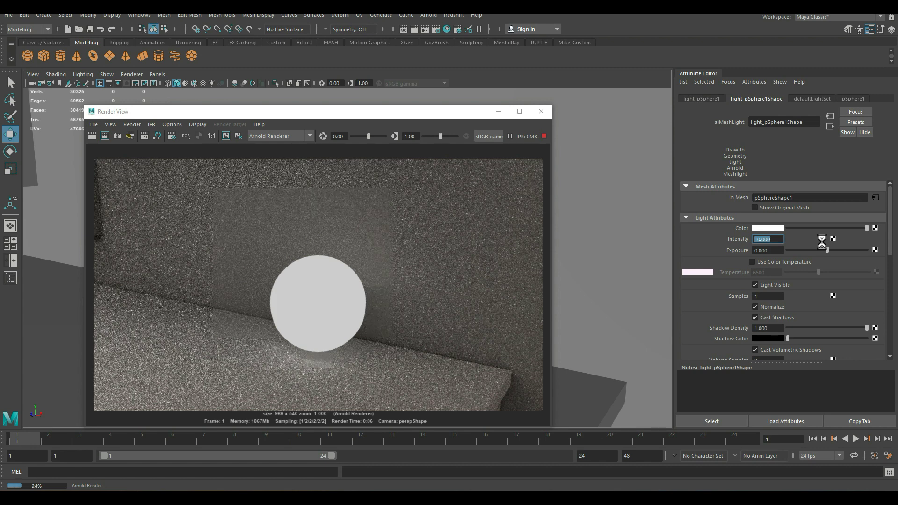
left_click(775, 250)
left_click_drag(775, 251, 753, 251)
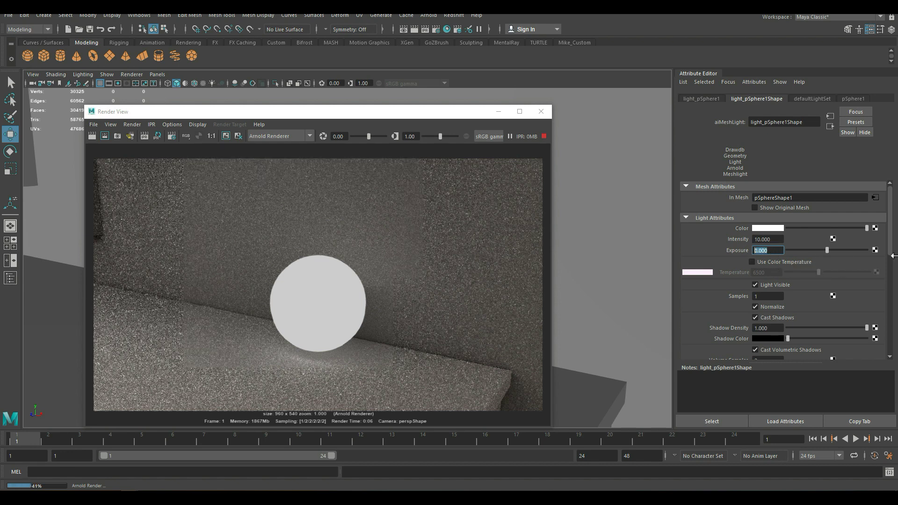
- Enter an exposure of 2 for the sphere light and review its attributes
type("2")
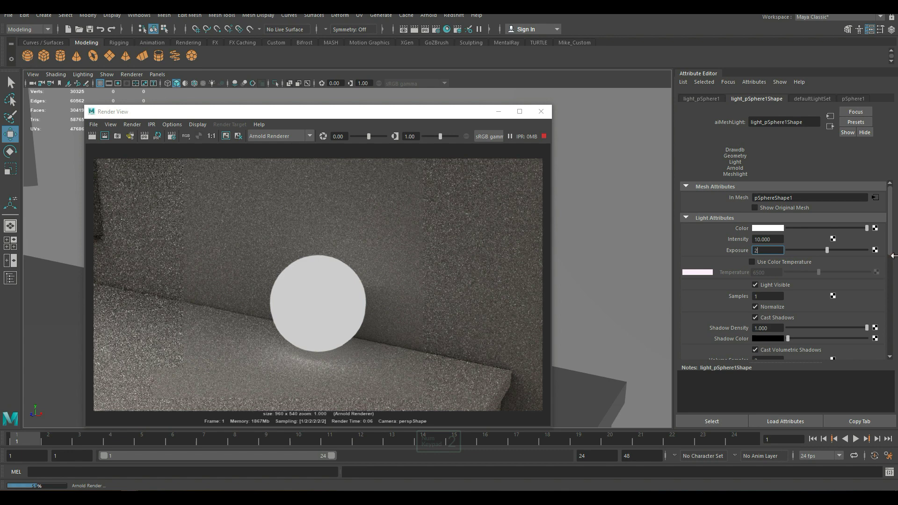
key("Return")
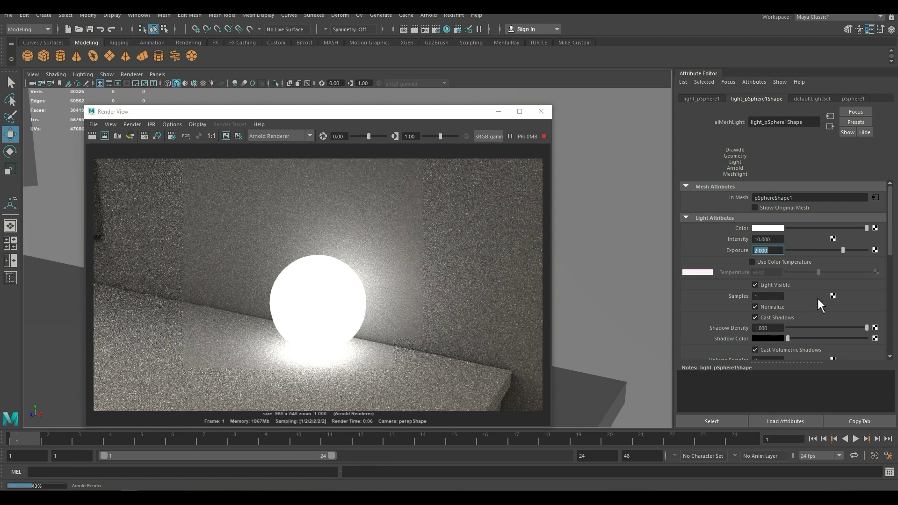
scroll(818, 304, "down", 2)
scroll(818, 299, "down", 2)
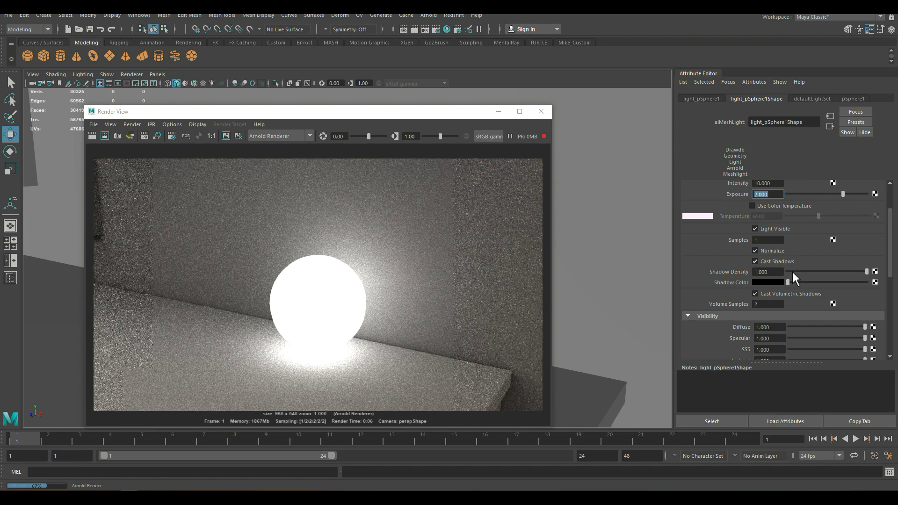
scroll(739, 287, "up", 3)
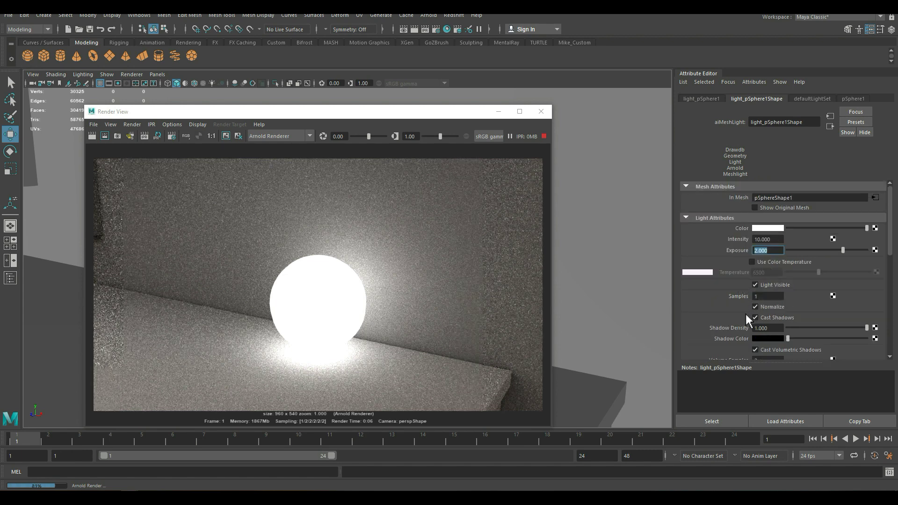
- Pick the red Color History swatch as the sphere light's colour
left_click(770, 227)
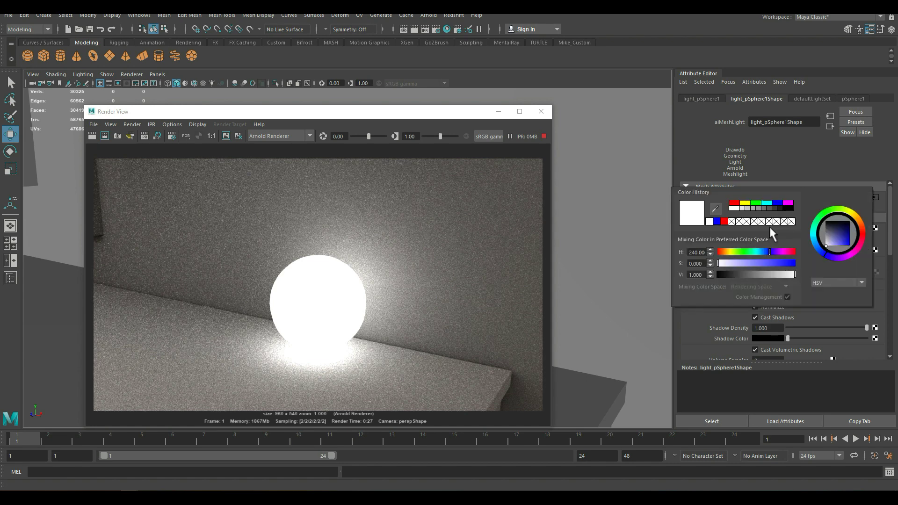
left_click(734, 204)
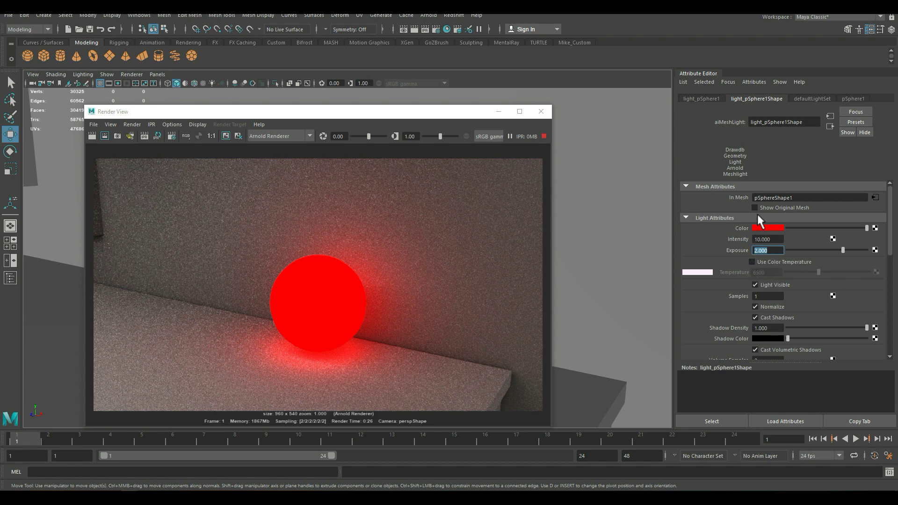
- Enable color temperature on the sphere light, trying 3000 K before settling on 8000 K
left_click(752, 261)
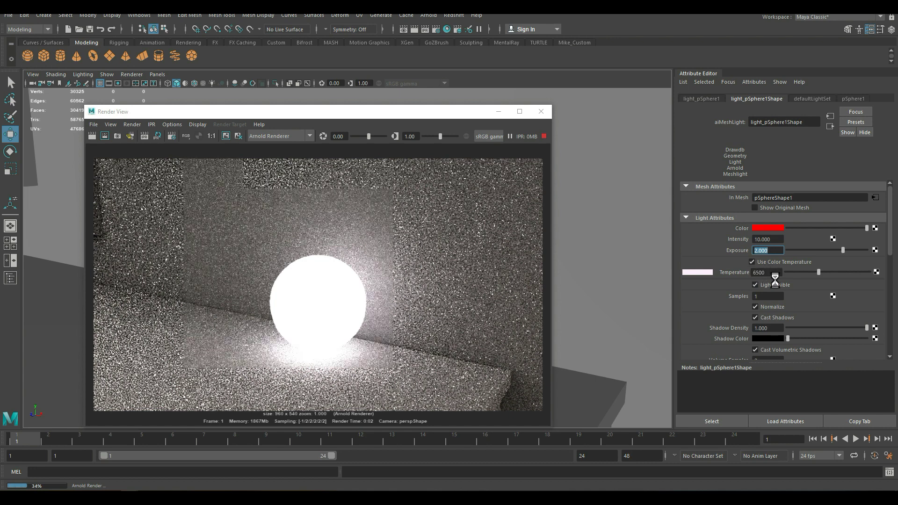
key("Tab")
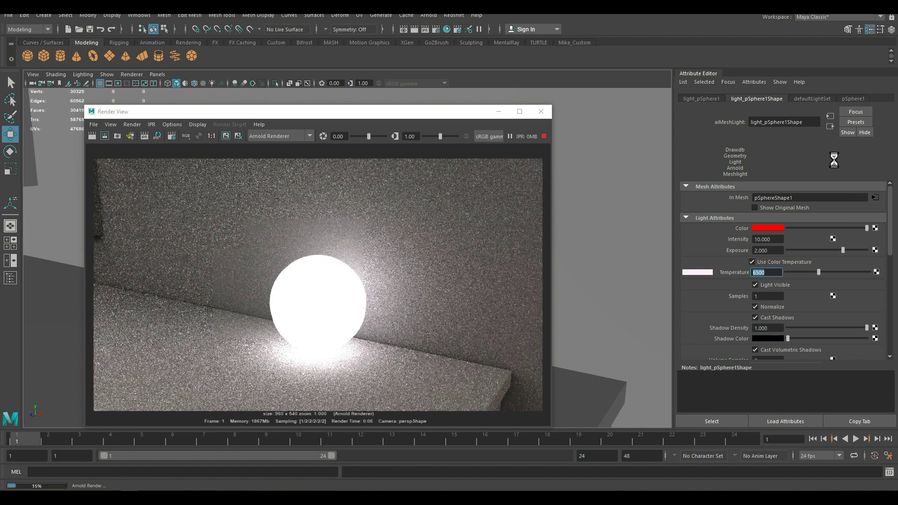
type("3")
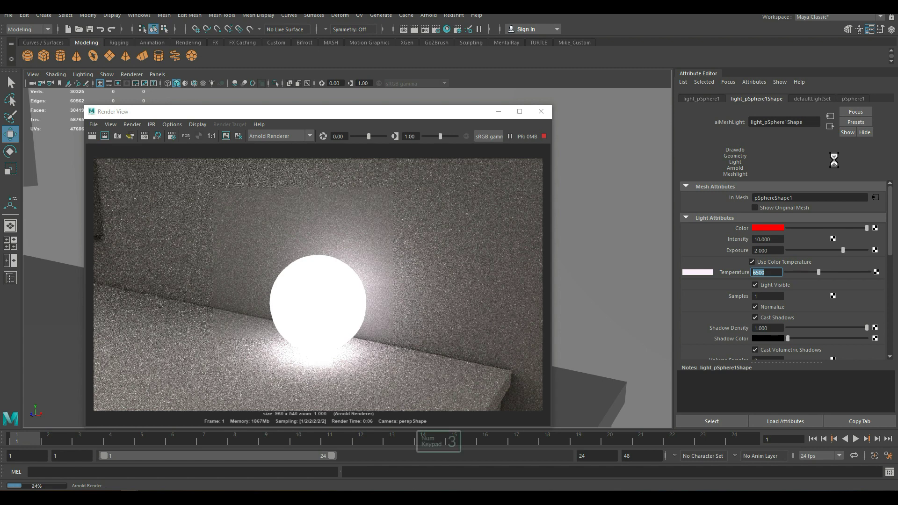
type("000")
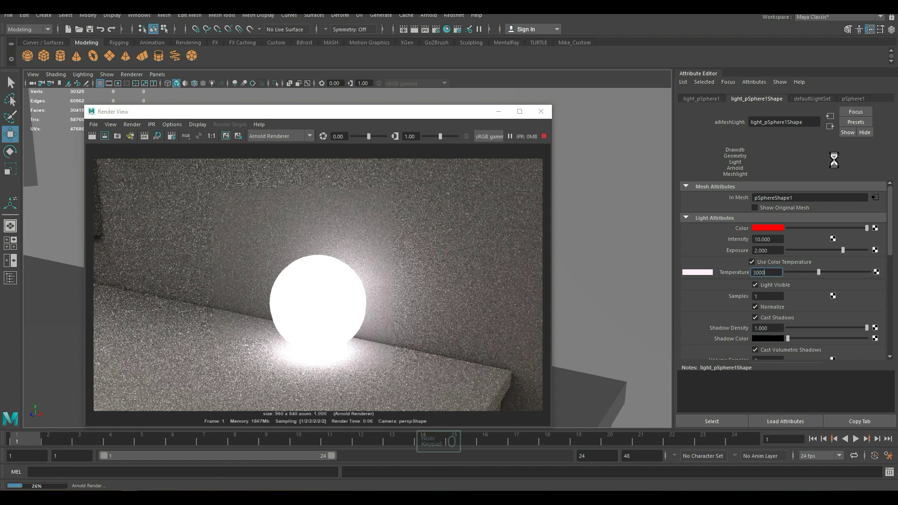
key("Return")
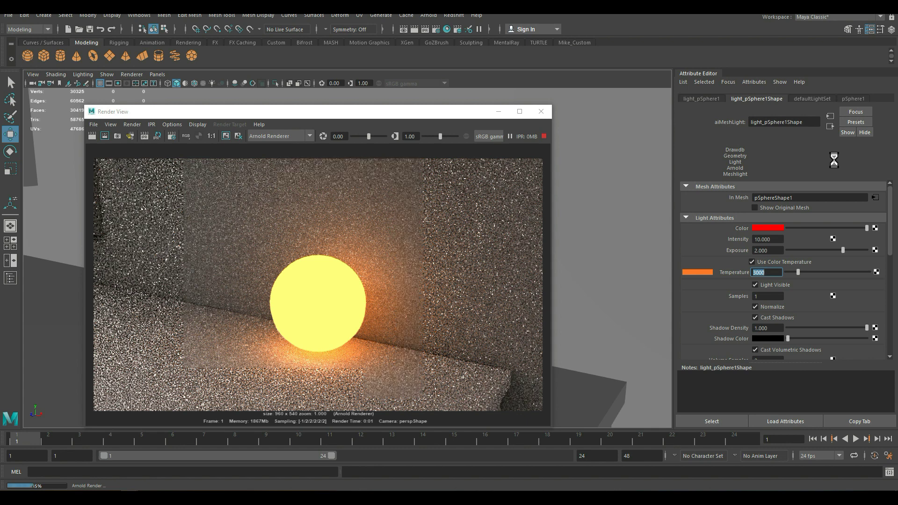
type("8")
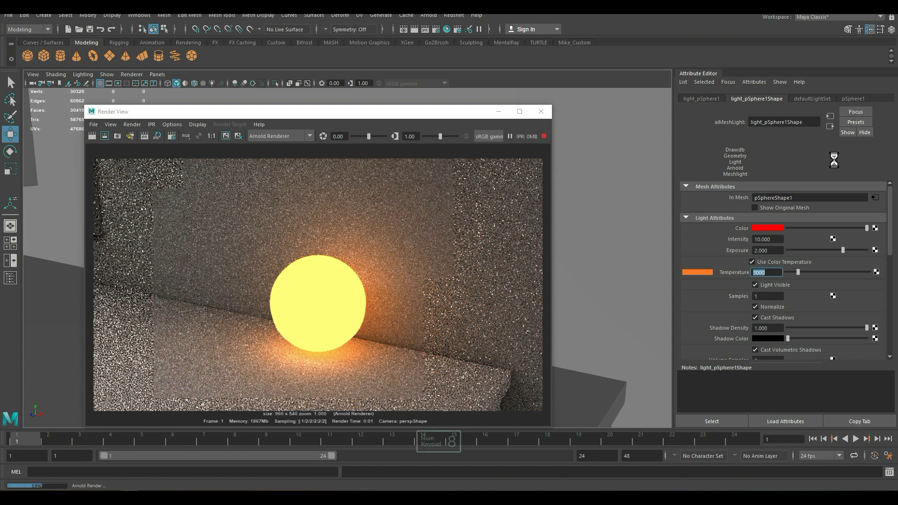
type("000")
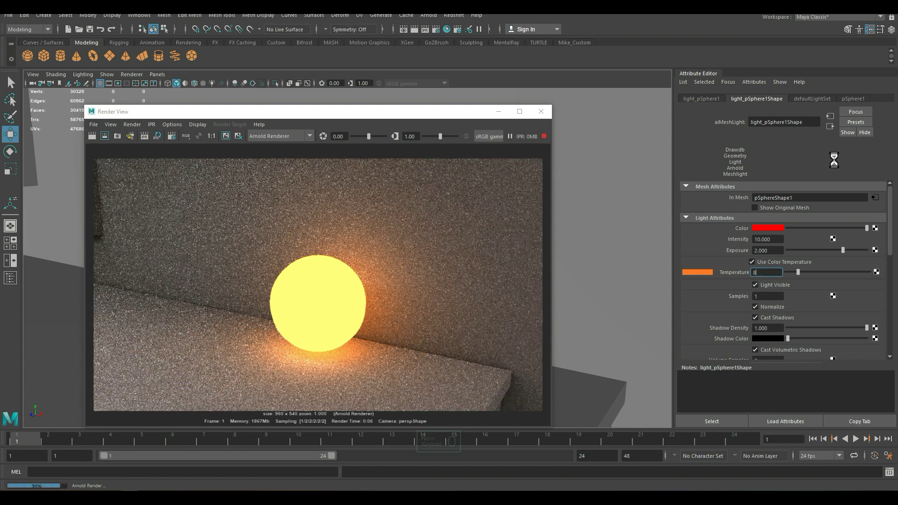
key("Return")
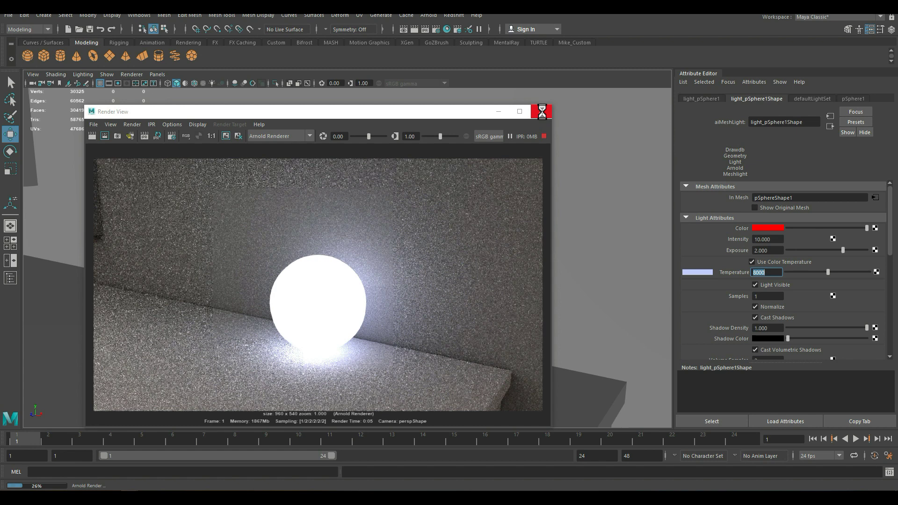
- Close the render window and delete the test sphere light
left_click(543, 111)
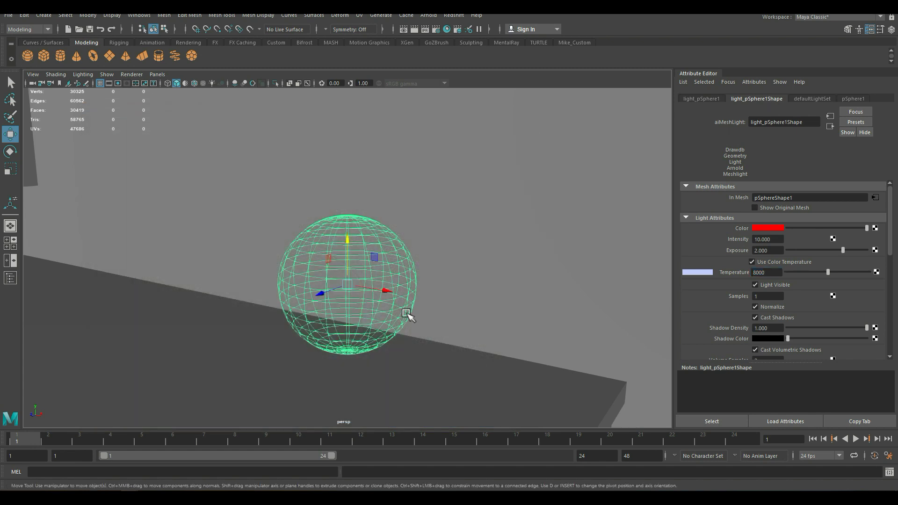
left_click(406, 252)
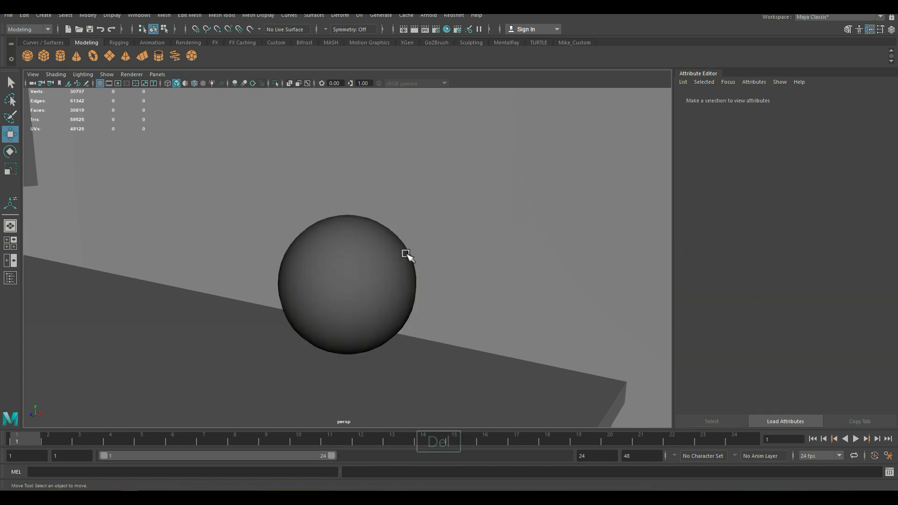
left_click(409, 280)
key("Delete")
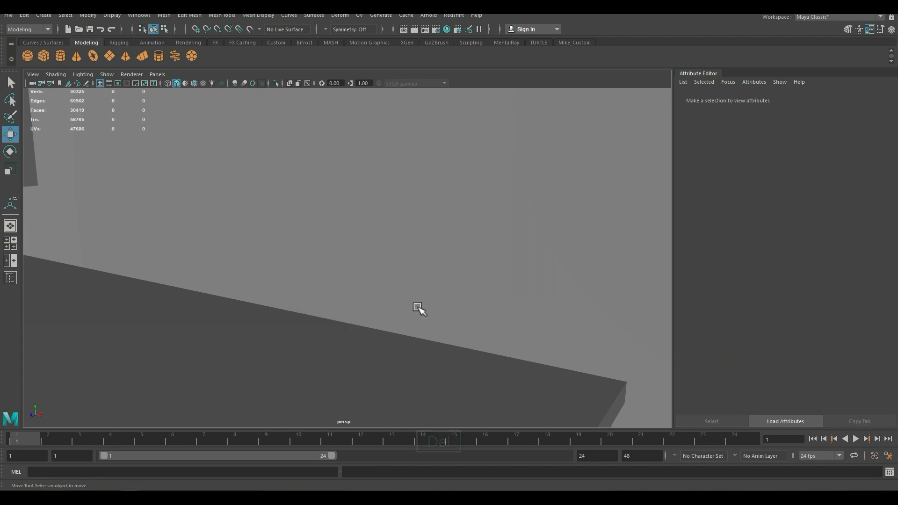
- Zoom out, then open the Outliner and move it to the left
scroll(365, 251, "down", 5)
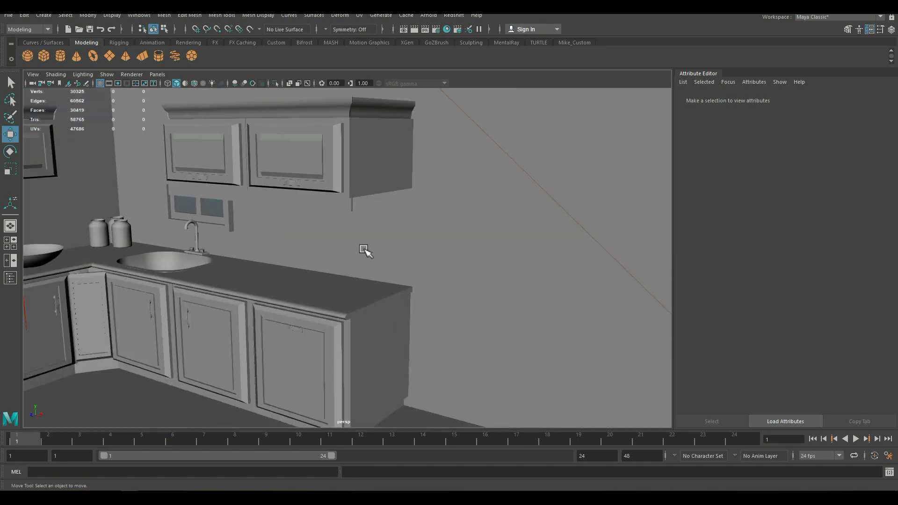
scroll(365, 251, "down", 3)
left_click(11, 278)
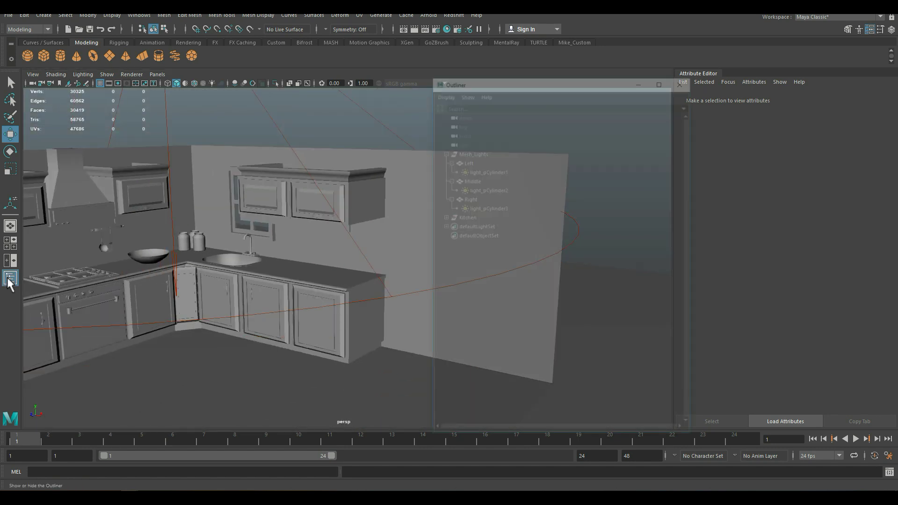
left_click_drag(549, 85, 203, 105)
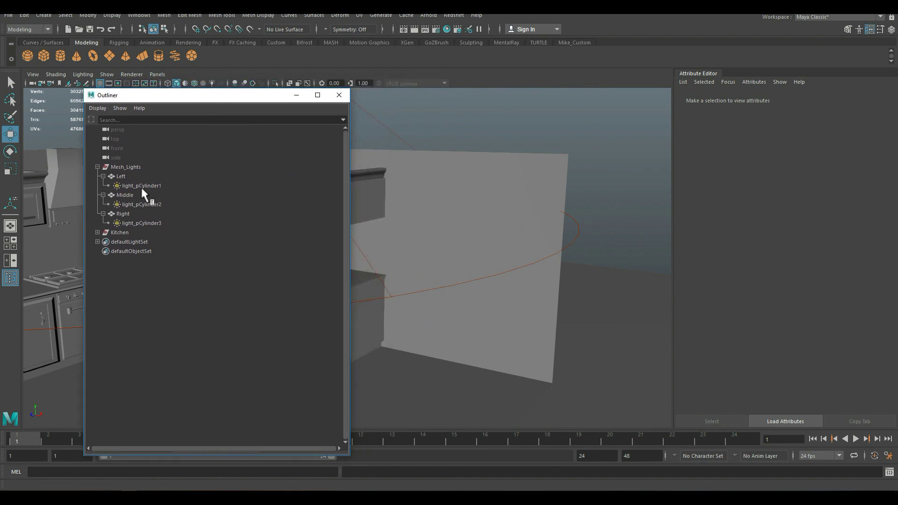
- Enable color temperature on light_pCylinder1 and set it to 3500 K
left_click(141, 187)
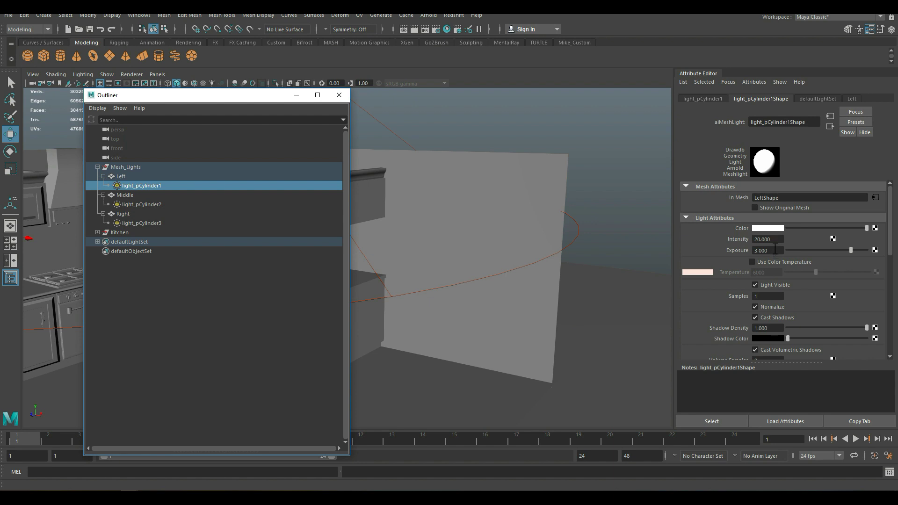
left_click(752, 262)
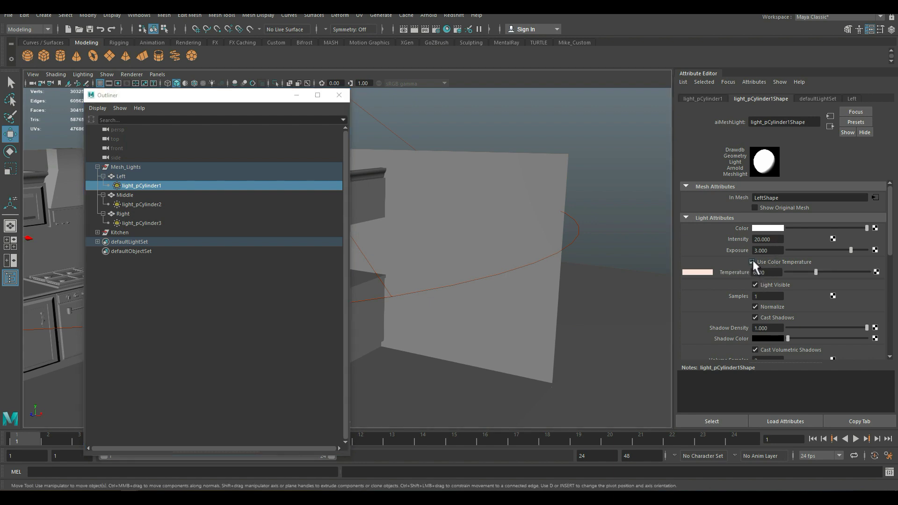
double_click(774, 274)
type("3500")
key("Return")
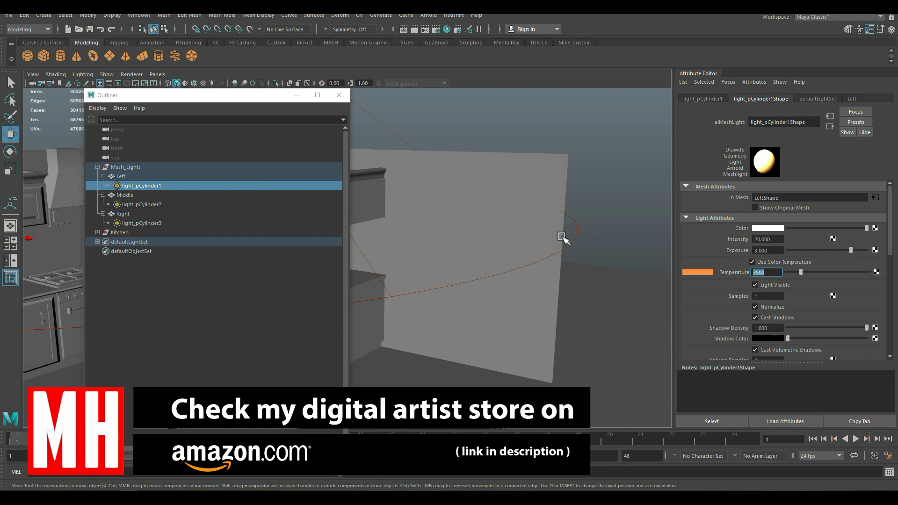
- Enable color temperature on light_pCylinder2 and set it to 3500 K
left_click(140, 204)
left_click(752, 262)
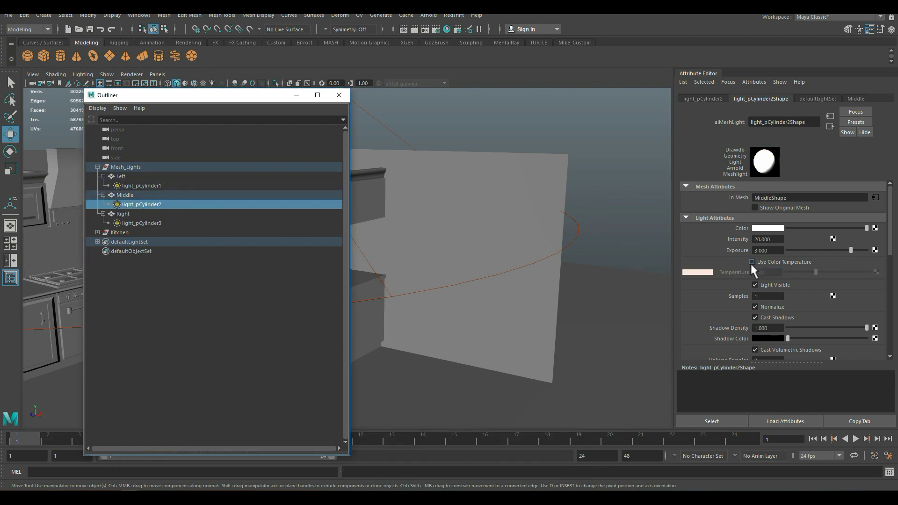
left_click(752, 262)
double_click(780, 272)
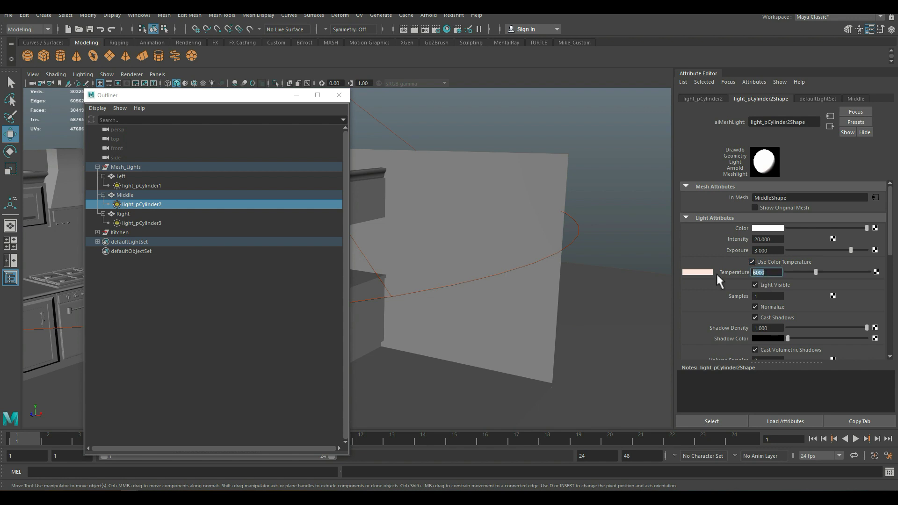
type("3500")
key("Return")
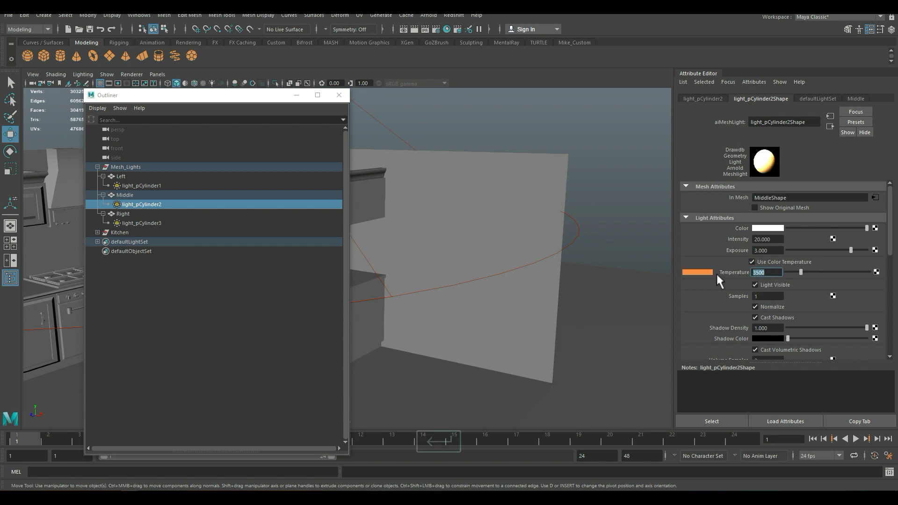
- Enable color temperature on light_pCylinder3 and set it to 3500 K
left_click(137, 224)
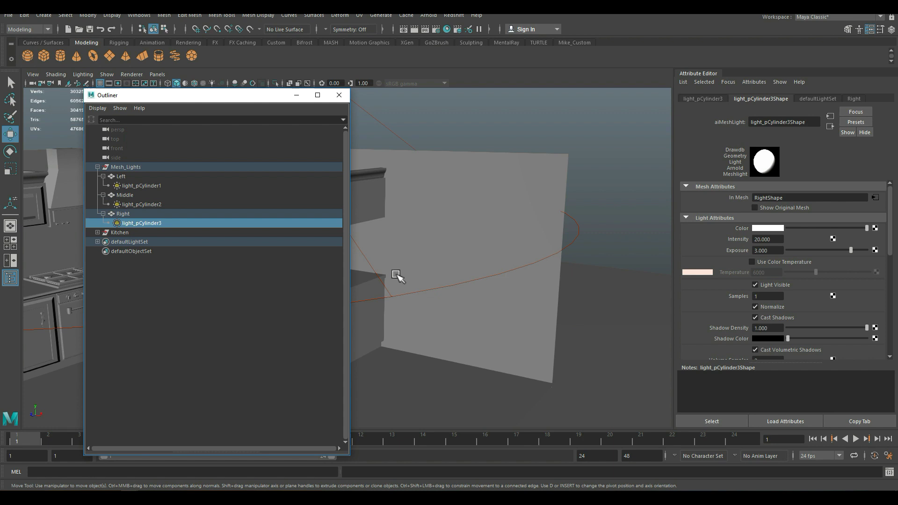
left_click(752, 262)
double_click(767, 272)
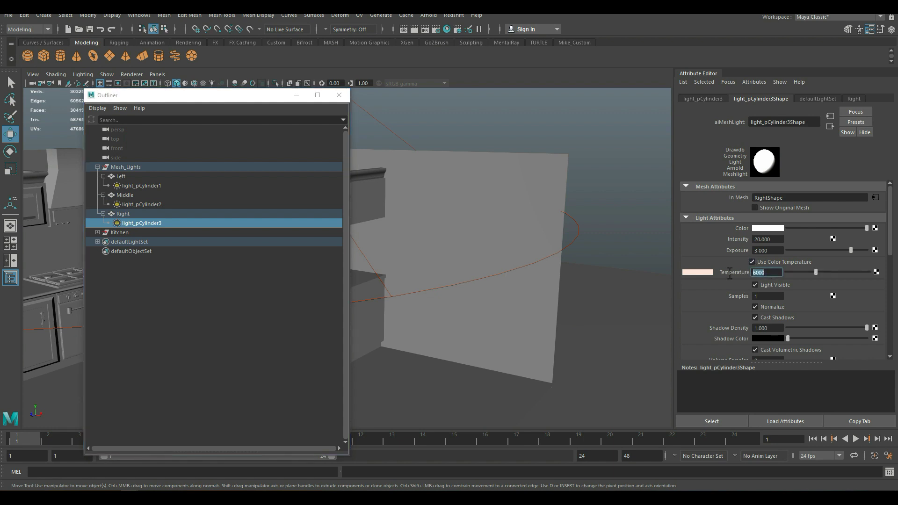
key("KP_3")
type("500")
key("KP_Enter")
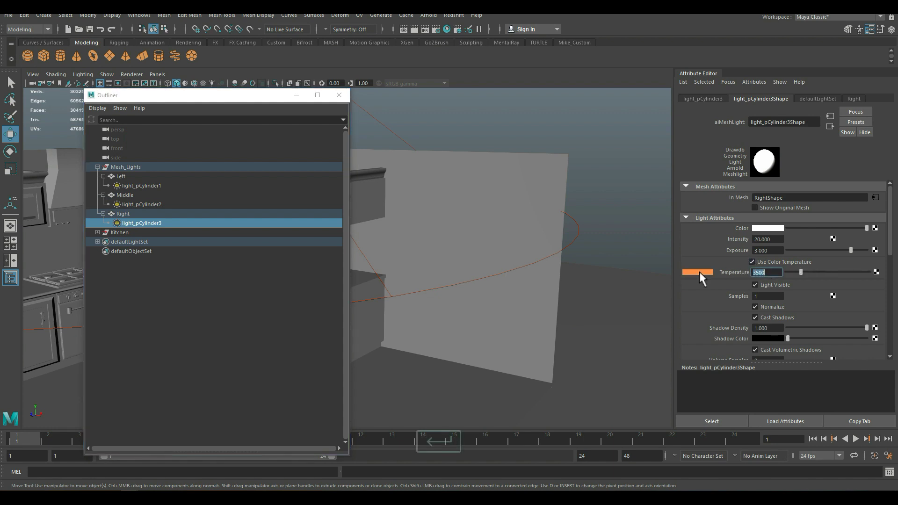
- Minimize the Outliner and switch the viewport to the bookmarked kitchen-corner view
left_click(296, 95)
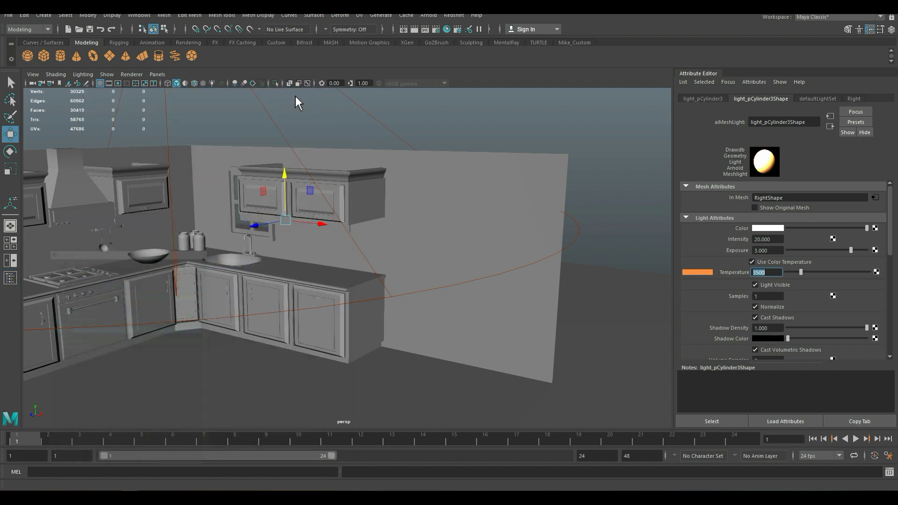
left_click(33, 74)
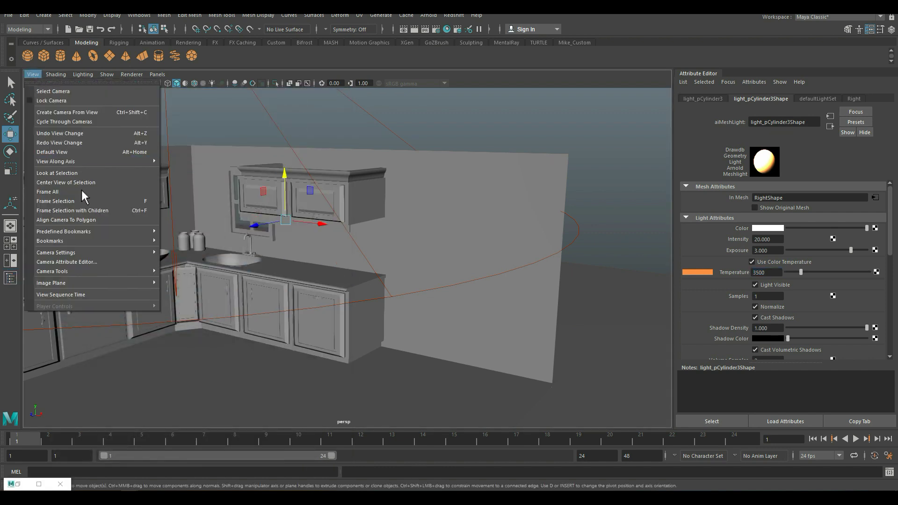
mouse_move(102, 240)
left_click(194, 243)
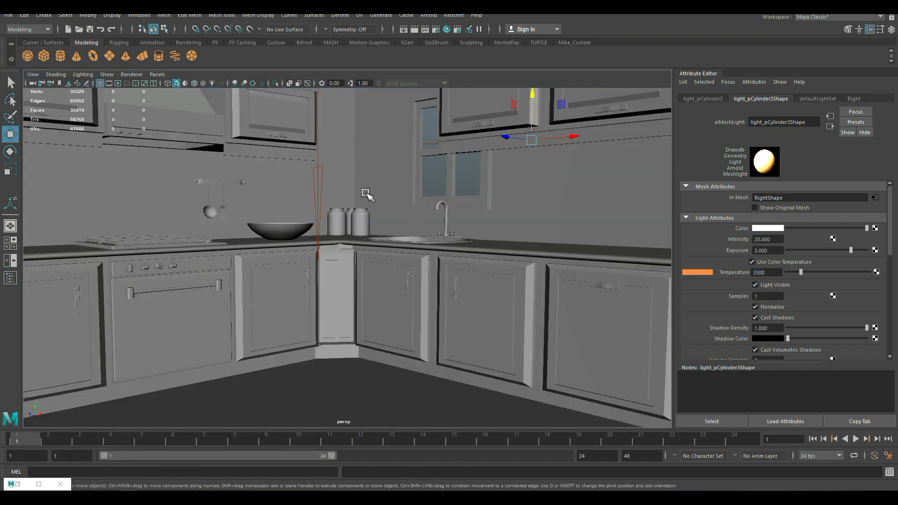
- Start an Arnold IPR render of the kitchen-corner view
left_click(424, 30)
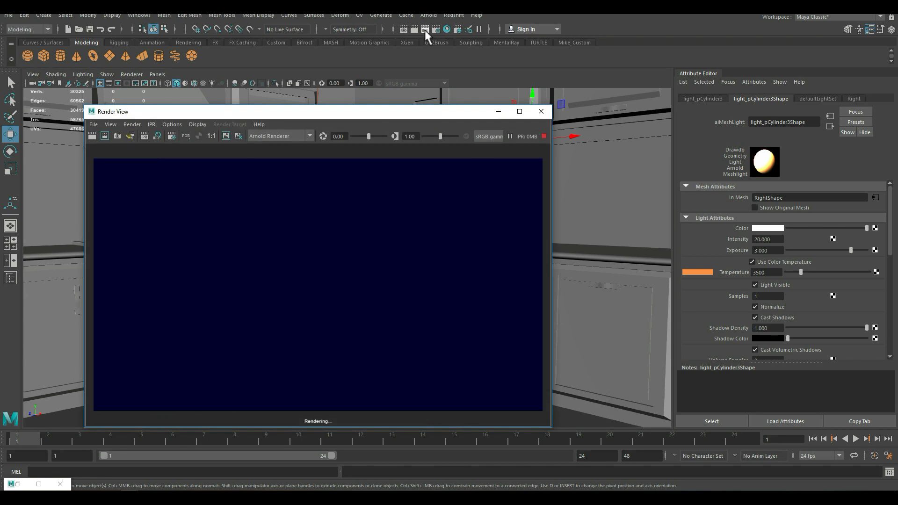